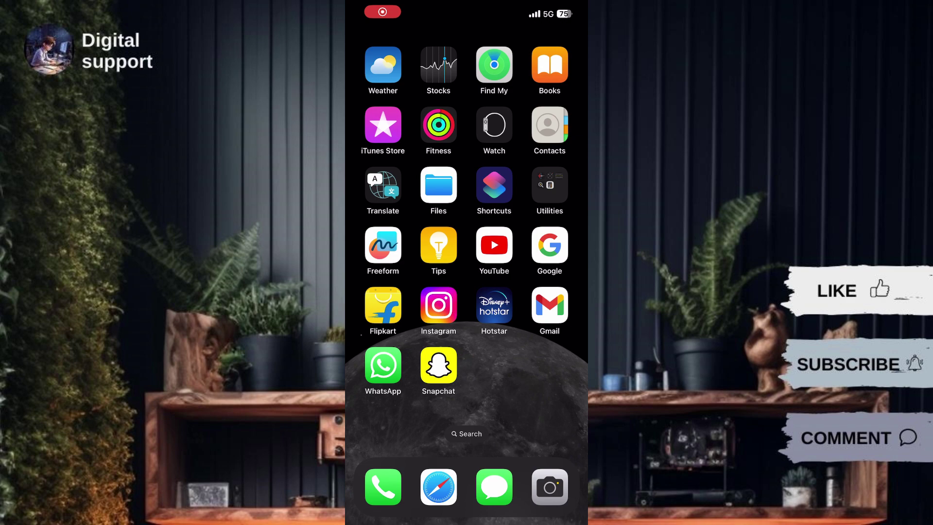
Launch Settings from Siri Suggestions and go to the General page.
left_click_drag(467, 218, 467, 328)
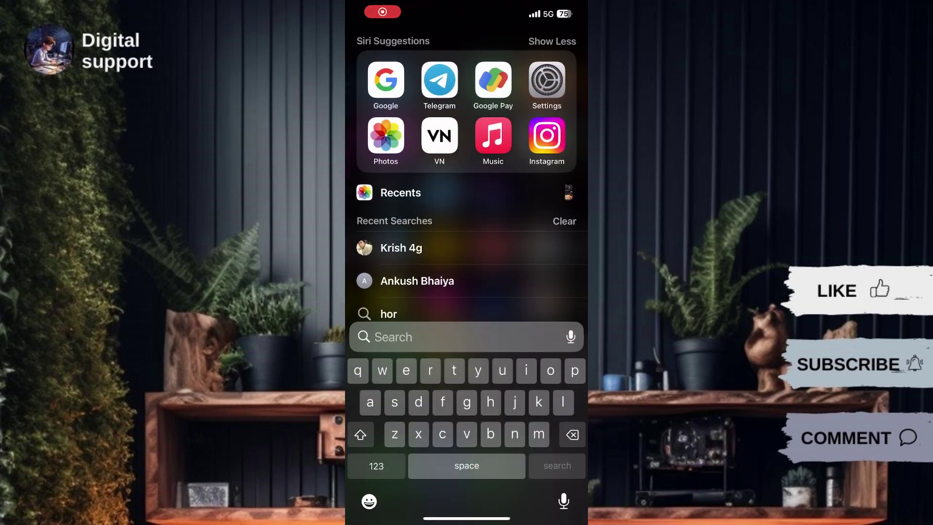
left_click(546, 105)
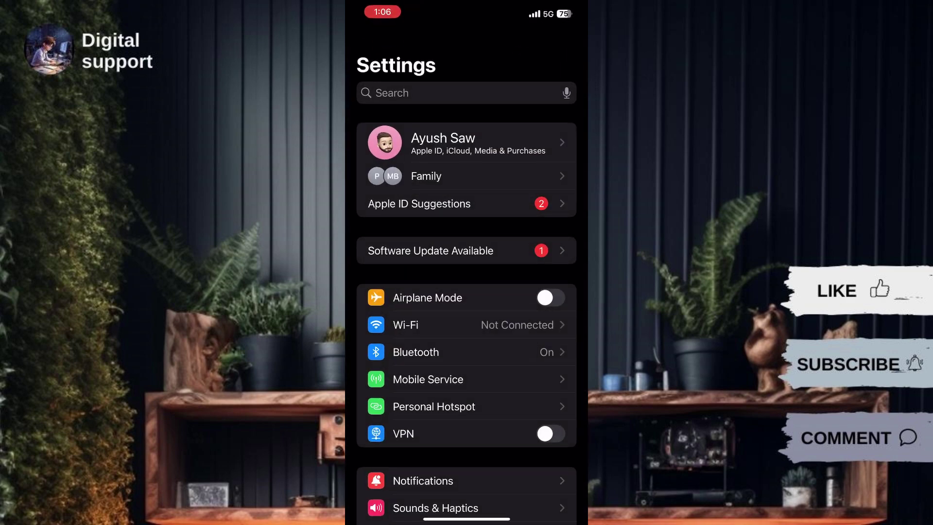
scroll(466, 291, "down", 5)
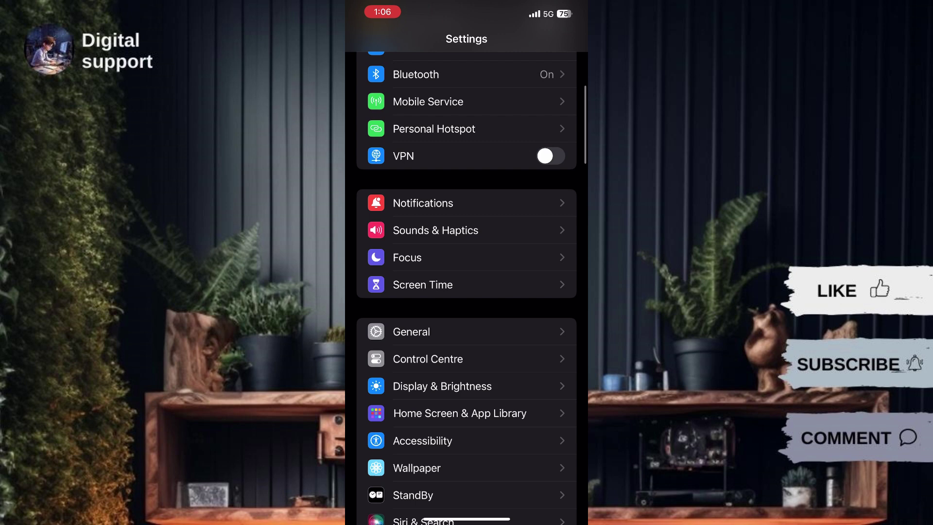
left_click(412, 332)
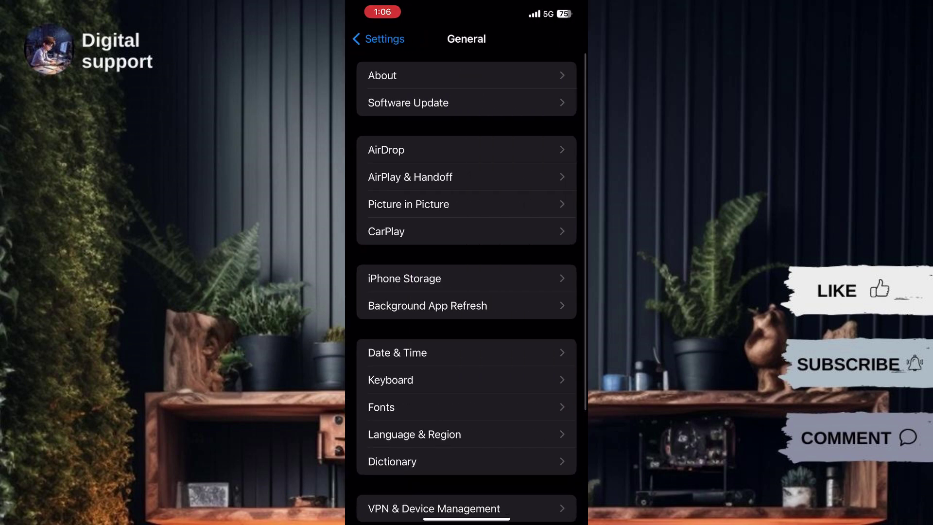
Reach the Background App Refresh network choices, currently Wi-Fi & Cellular Data.
left_click(428, 306)
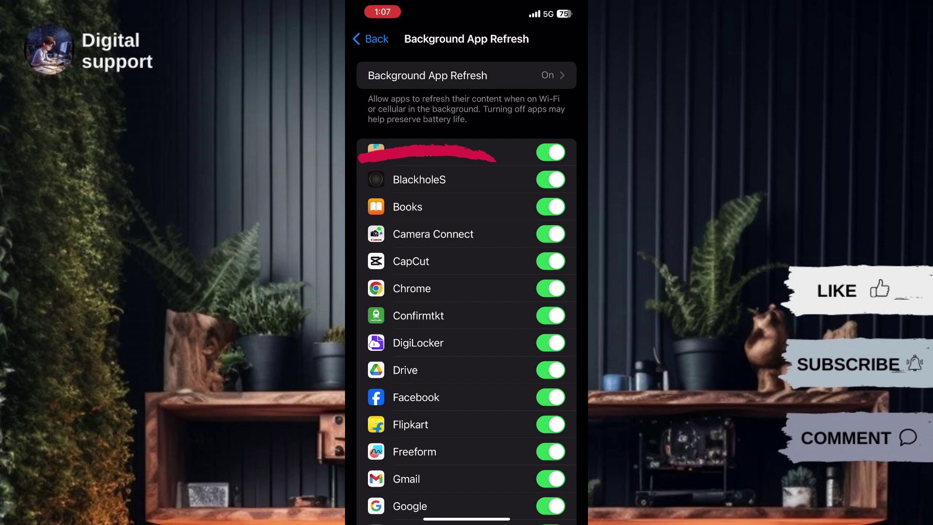
left_click(427, 75)
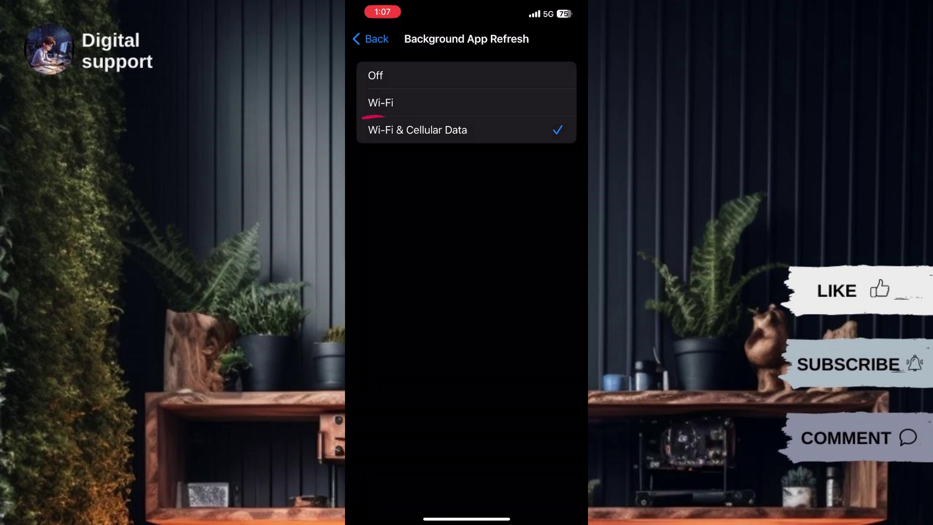
left_click(467, 102)
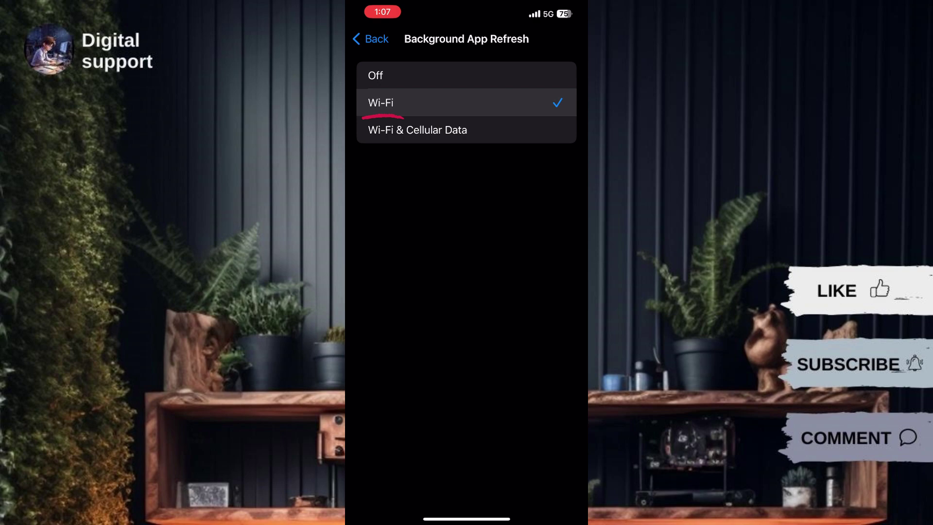
left_click_drag(467, 519, 466, 329)
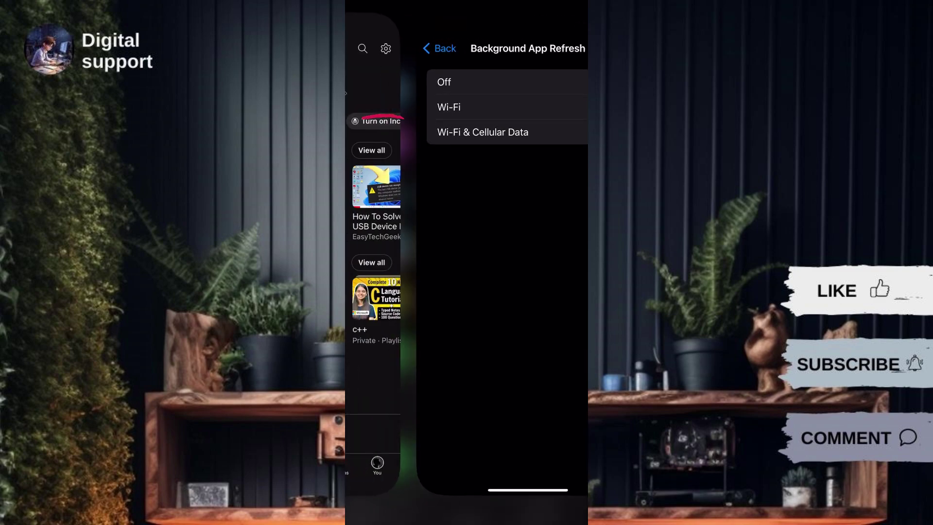
mouse_move(408, 256)
left_mouse_down()
mouse_move(554, 255)
mouse_move(378, 255)
mouse_move(554, 255)
mouse_move(437, 255)
left_mouse_up()
left_click_drag(524, 255, 423, 255)
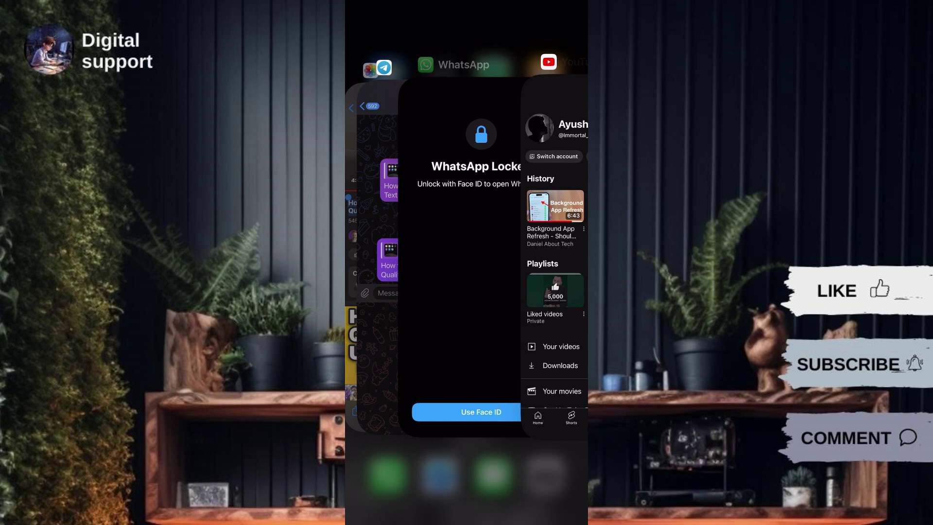
left_click_drag(525, 256, 409, 255)
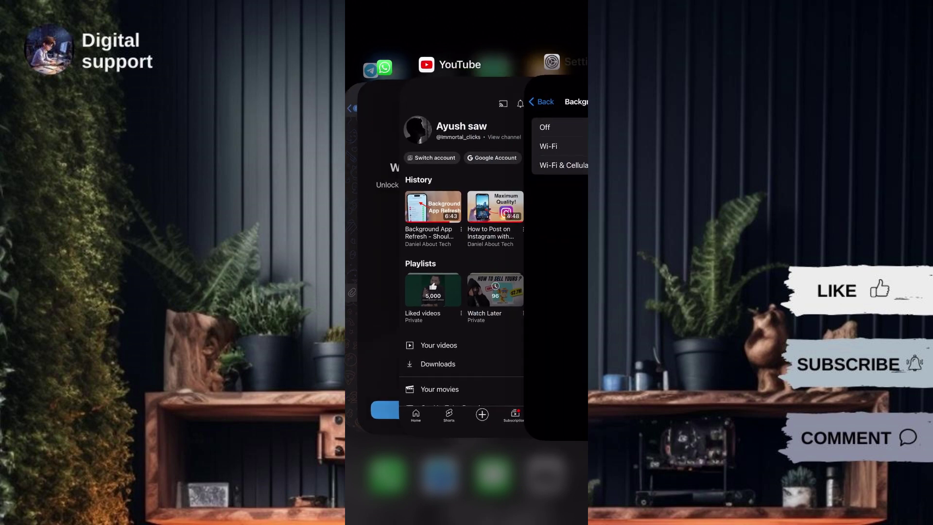
left_click_drag(525, 255, 408, 256)
left_click(466, 255)
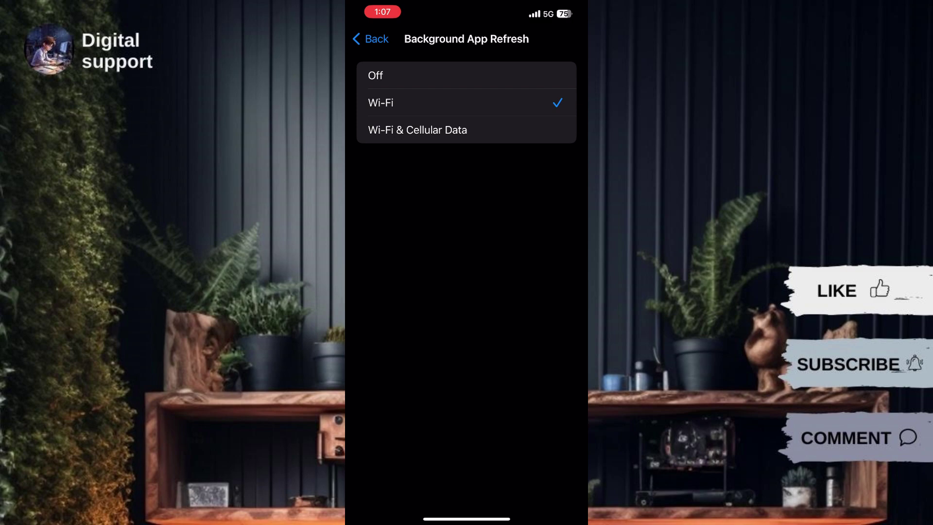
Back out to General and browse the open apps in the App Switcher.
left_click(371, 38)
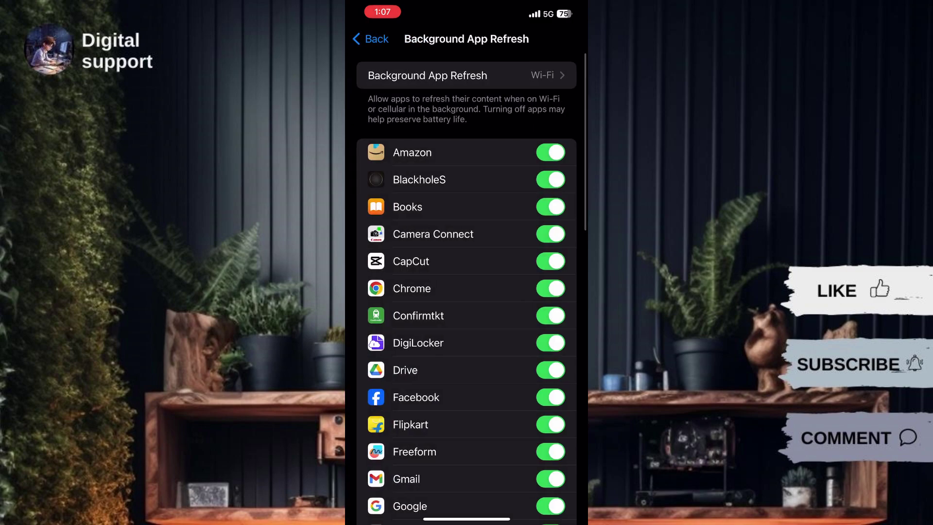
left_click(371, 39)
left_click_drag(466, 519, 466, 328)
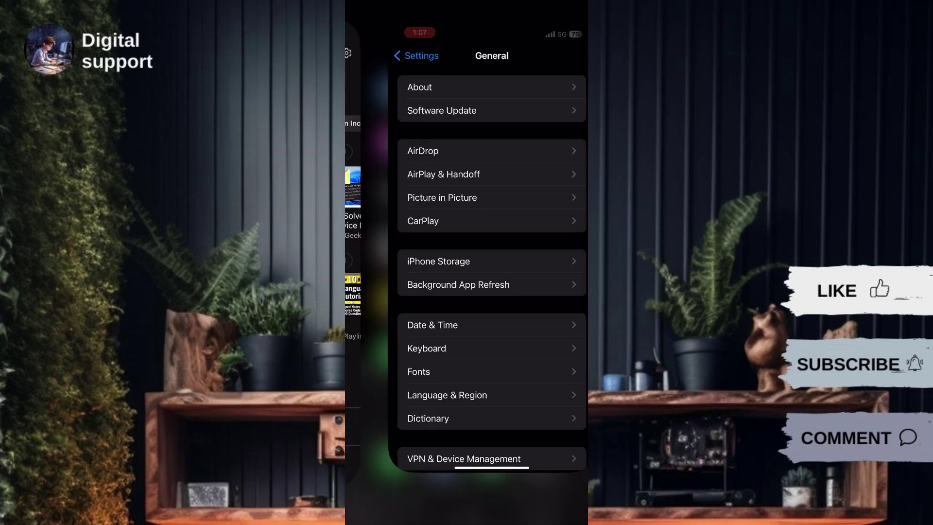
left_click_drag(394, 292, 568, 291)
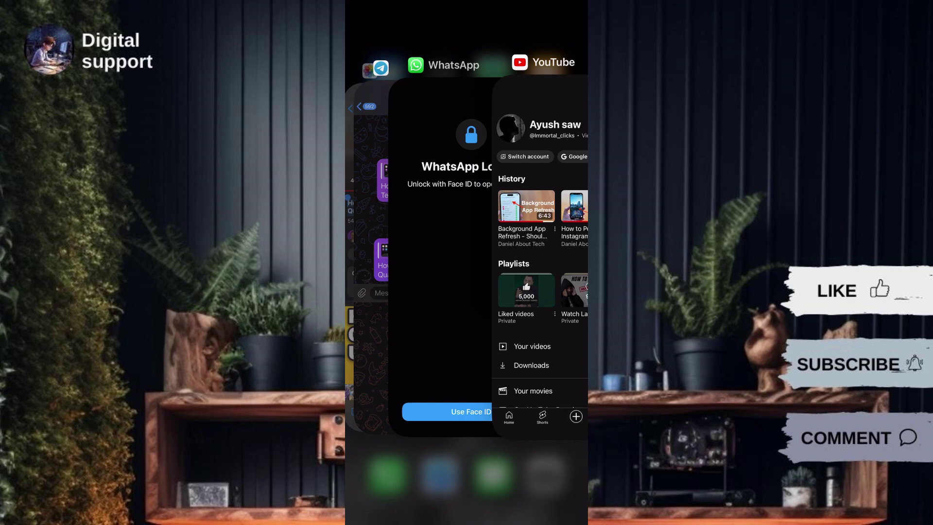
left_click_drag(393, 255, 569, 255)
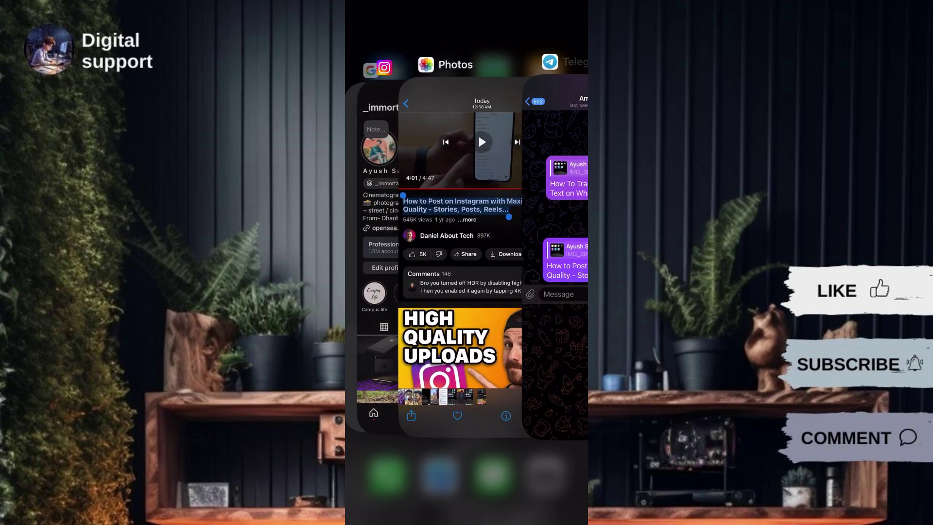
Briefly visit the Telegram chat, then return toward Settings via the App Switcher.
left_click_drag(539, 255, 394, 255)
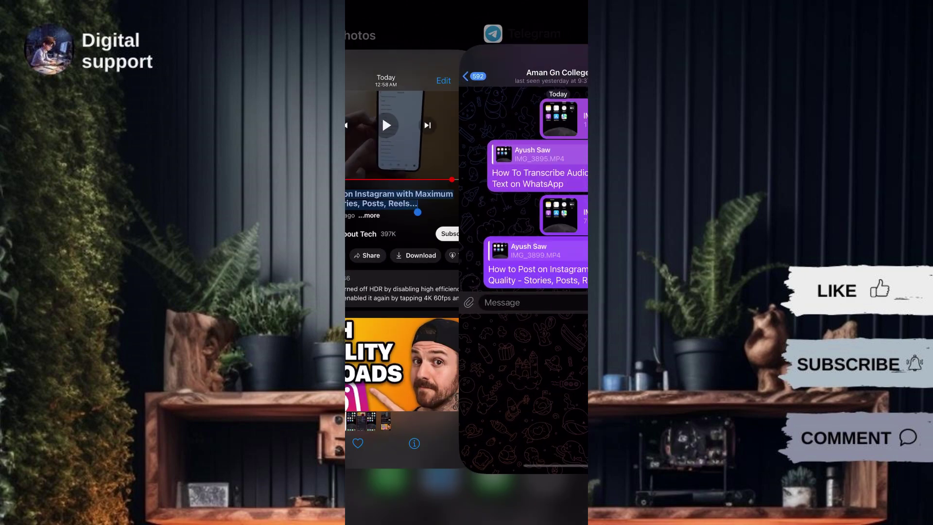
left_click(523, 218)
scroll(467, 182, "up", 3)
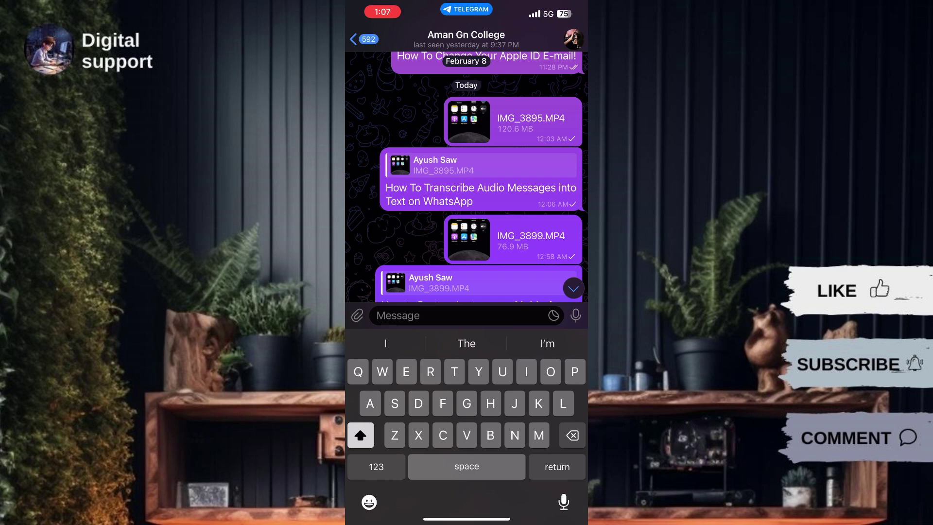
left_click_drag(408, 517, 576, 518)
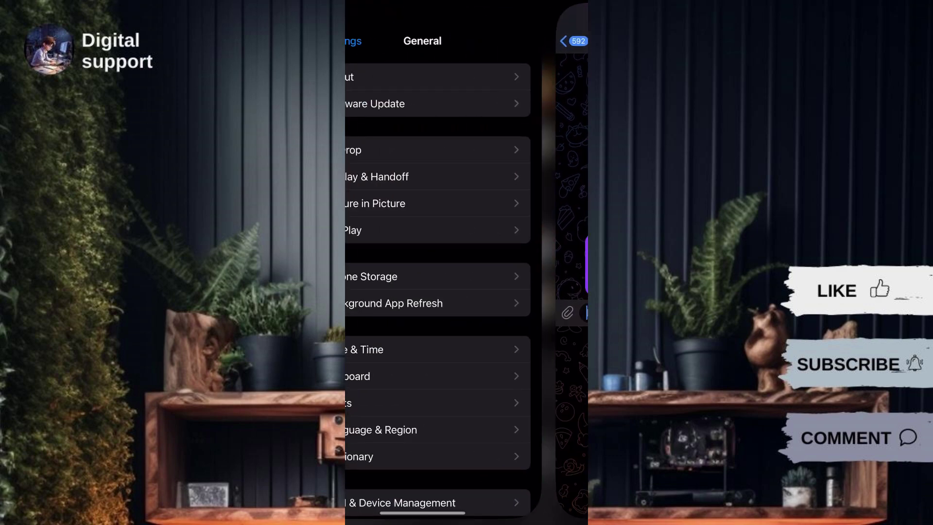
left_click_drag(422, 512, 466, 328)
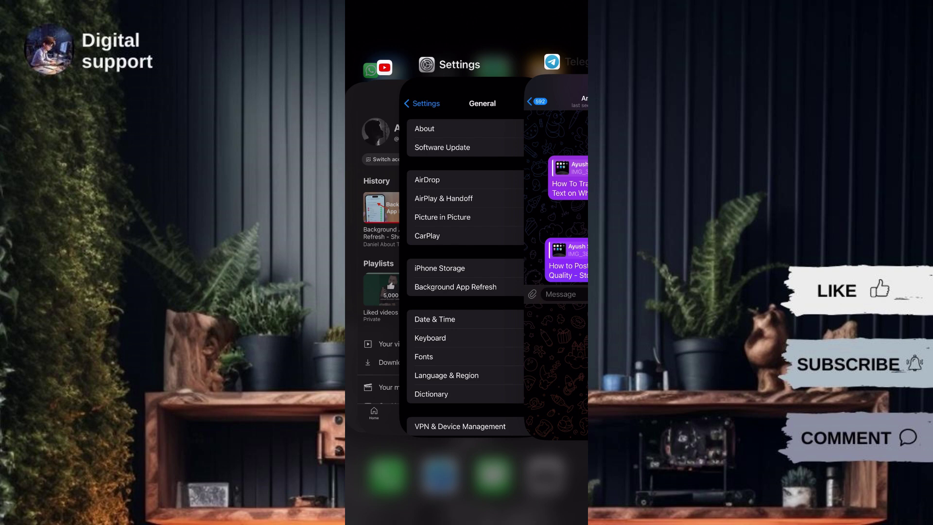
Reopen Settings on General and show the per-app Background App Refresh toggles under Wi-Fi.
left_click(463, 255)
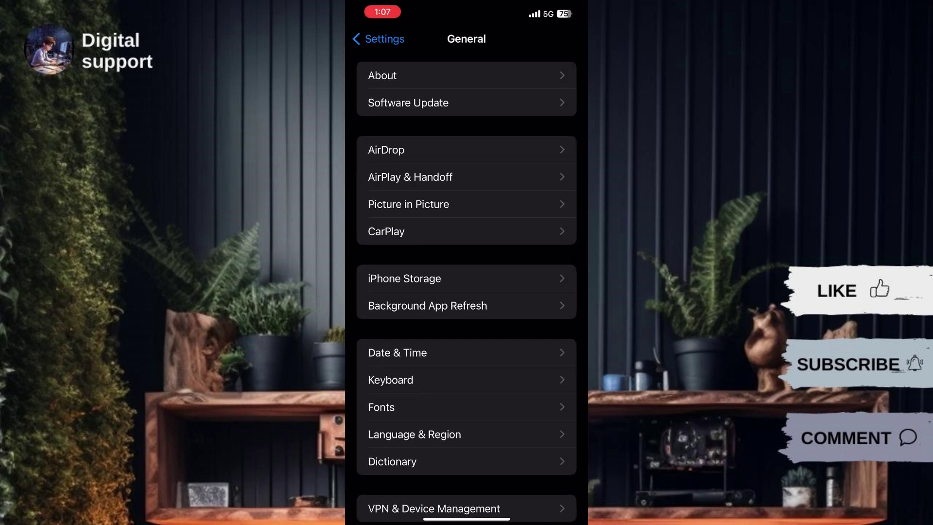
left_click(427, 306)
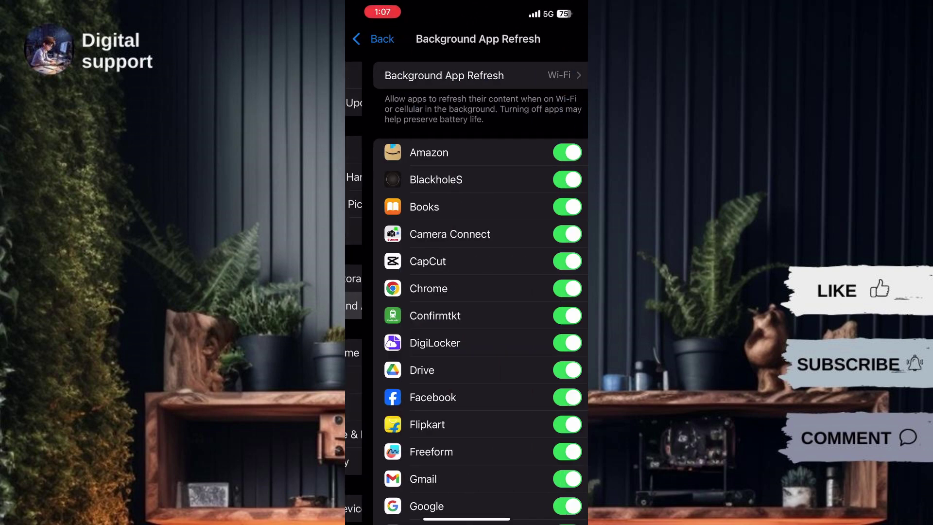